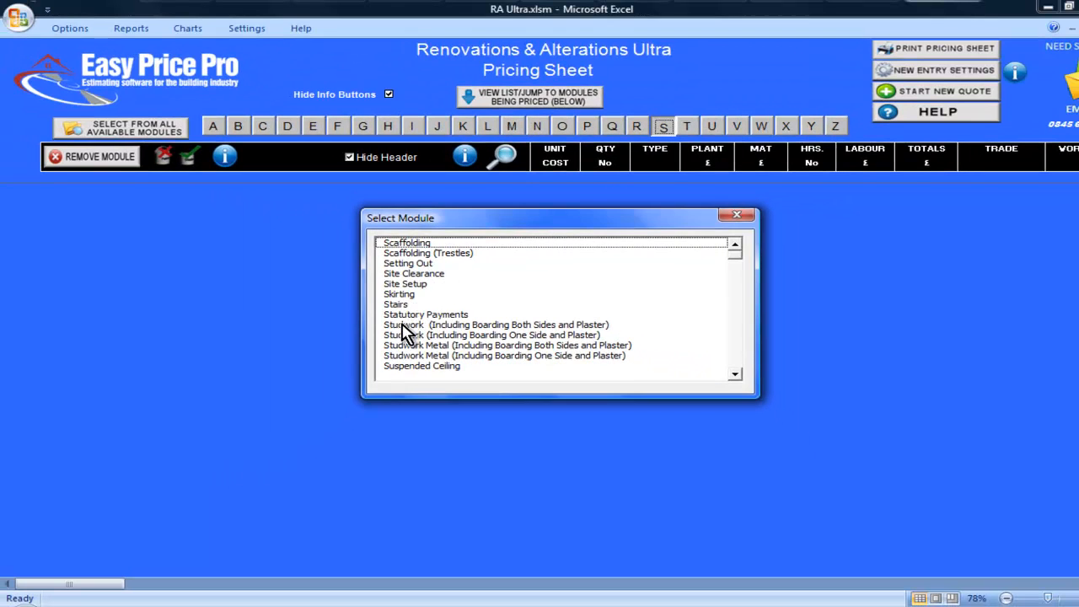
- Add the Studwork (Including Boarding Both Sides and Plaster) module and set its length to 11 LM and height to 2.4 LM
{"action": "double_click", "coordinate": [386, 328]}
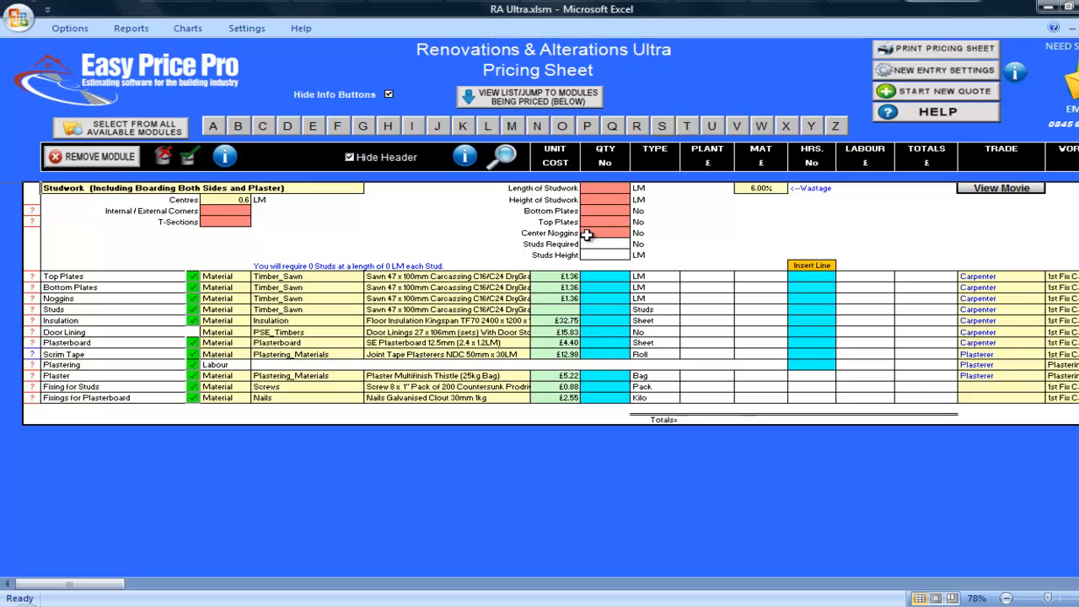
{"action": "left_click", "coordinate": [621, 188]}
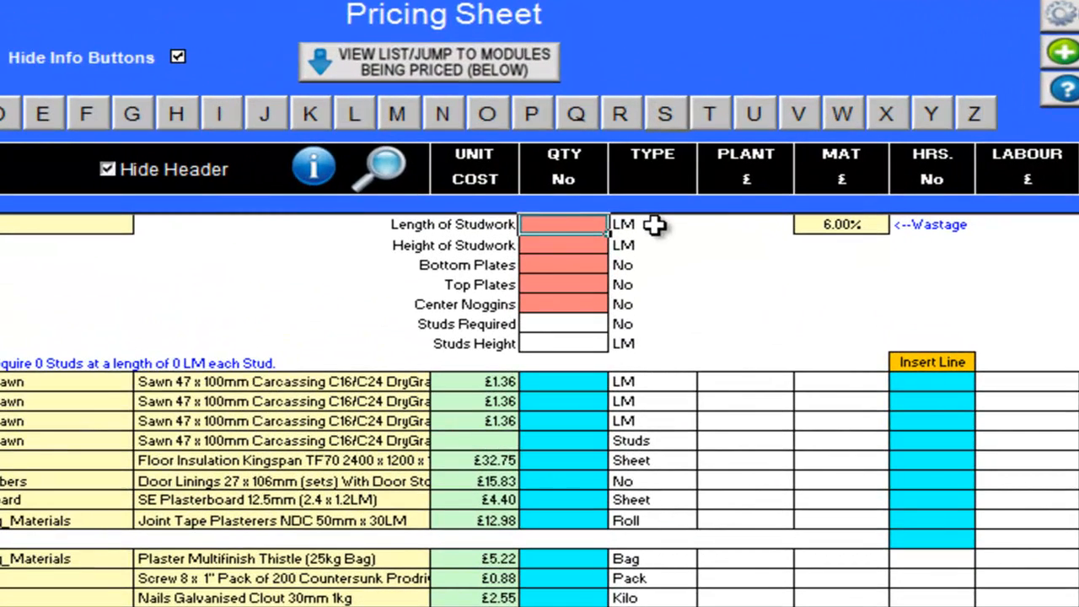
{"action": "type", "text": "11"}
{"action": "key", "text": "Return"}
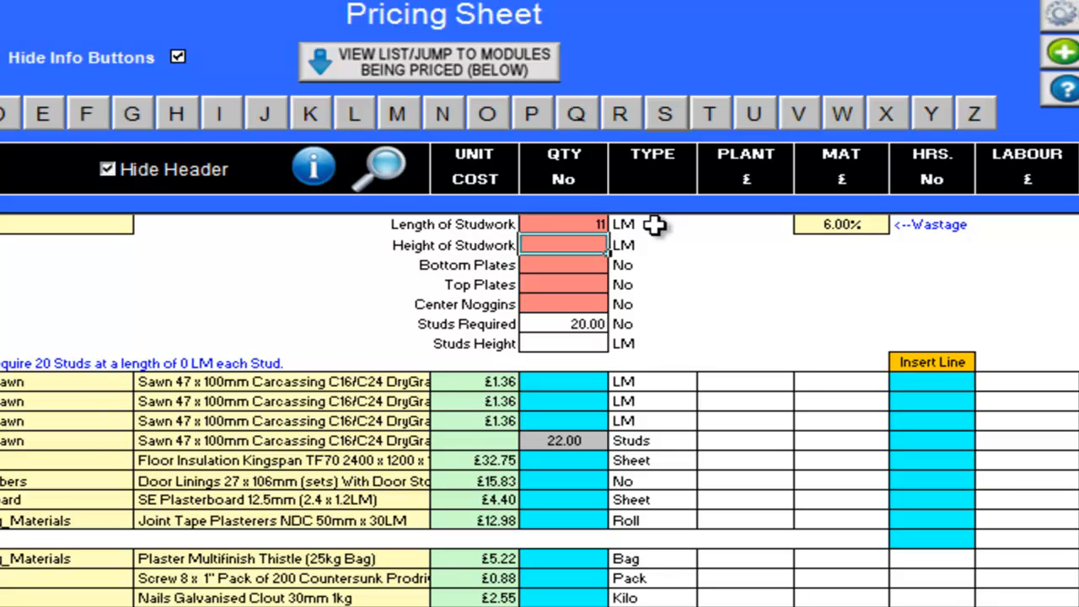
{"action": "type", "text": "2.4"}
{"action": "key", "text": "Return"}
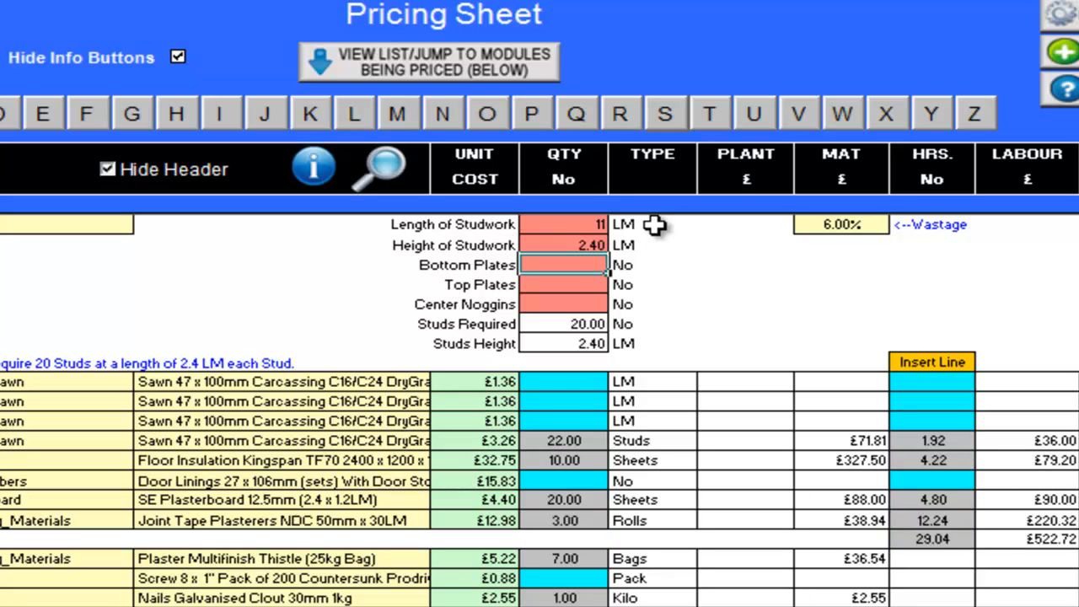
- Set the studwork to 2 bottom plates, 1 top plate and 1 row of center noggins
{"action": "type", "text": "2"}
{"action": "key", "text": "Return"}
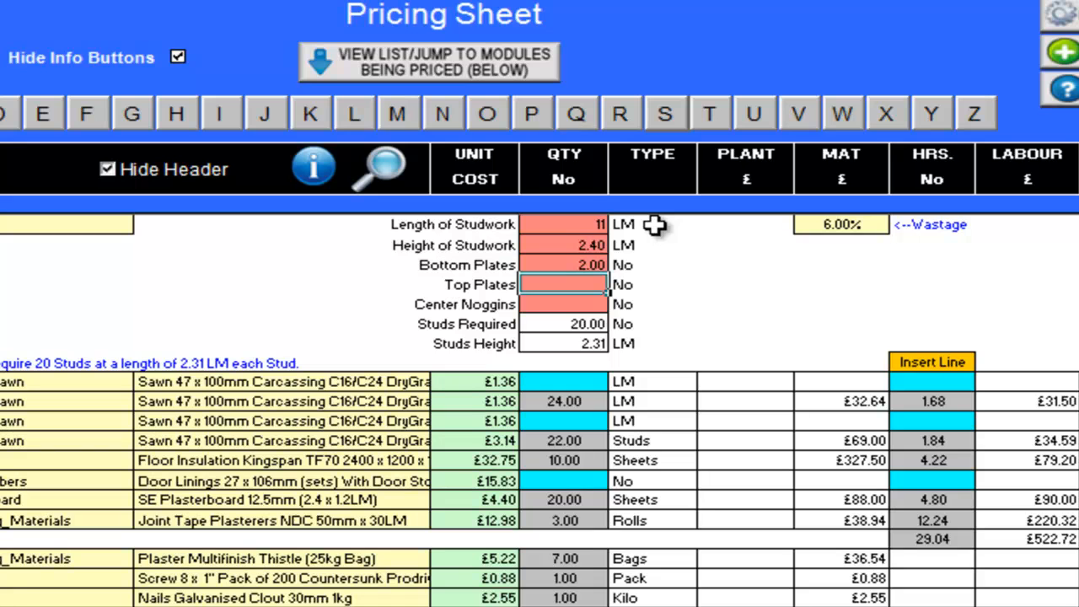
{"action": "type", "text": "1"}
{"action": "key", "text": "Return"}
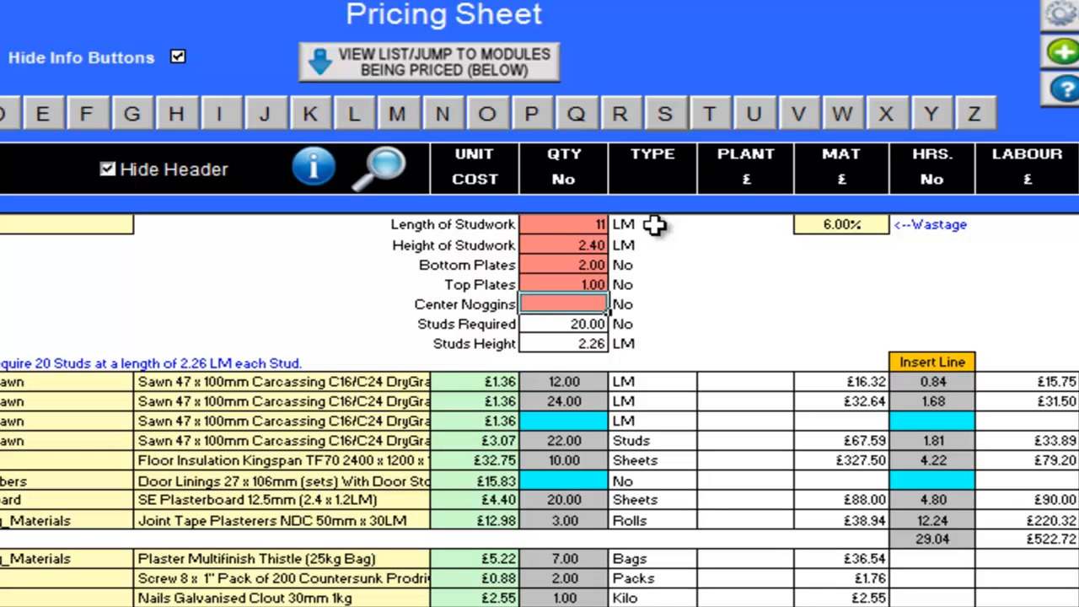
{"action": "type", "text": "1"}
{"action": "key", "text": "Return"}
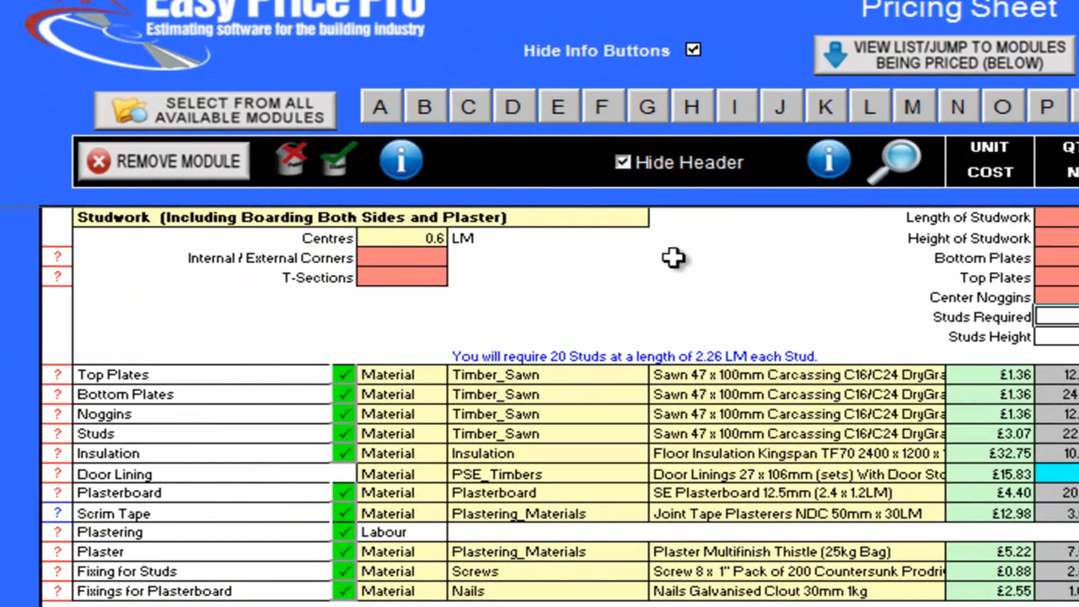
- Set Internal / External Corners to 2 and T-Sections to 1 for the both-sides studwork
{"action": "left_click", "coordinate": [434, 260]}
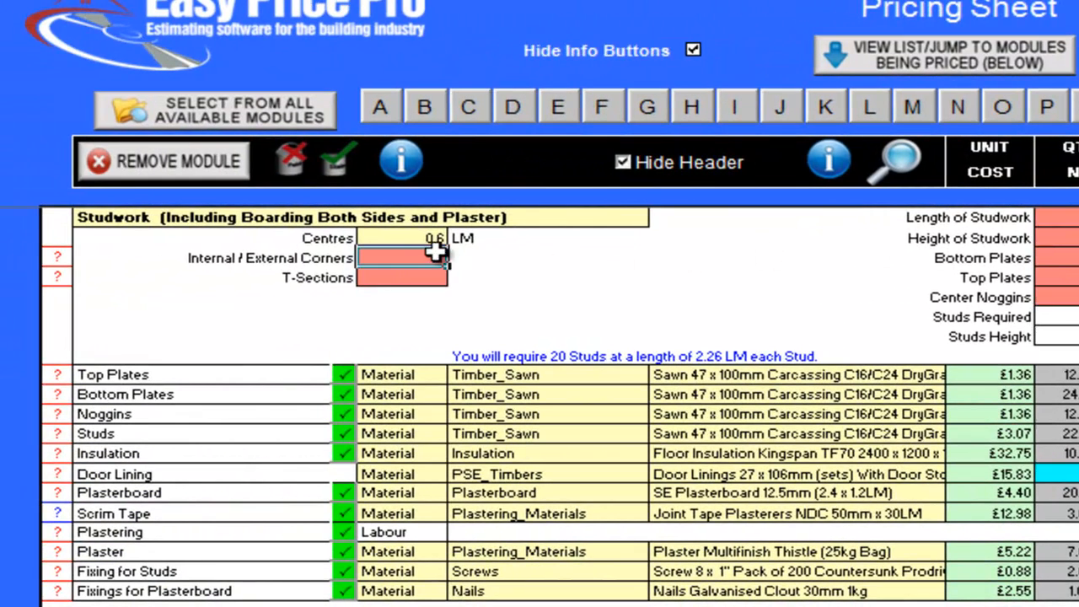
{"action": "type", "text": "2"}
{"action": "key", "text": "Return"}
{"action": "type", "text": "1"}
{"action": "key", "text": "Return"}
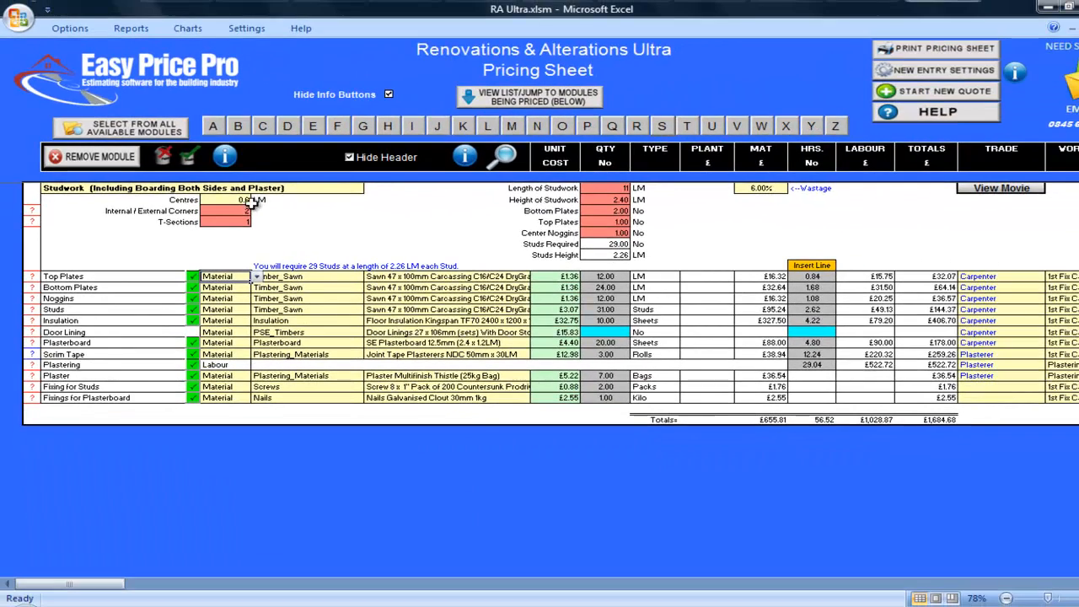
- Check the number of studs used per T-section and per internal or external corner
{"action": "left_click", "coordinate": [32, 222]}
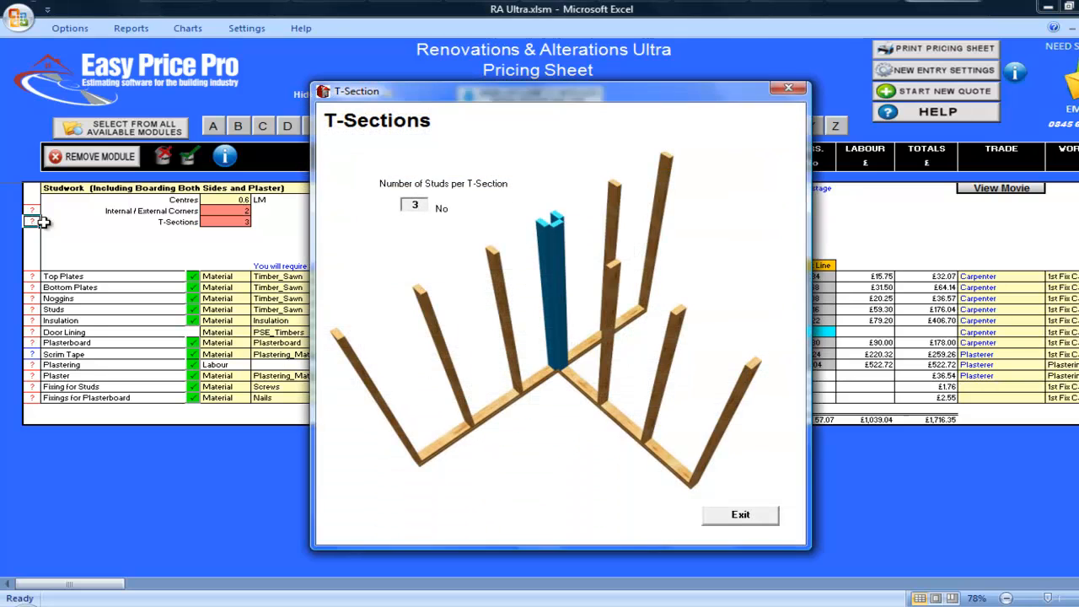
{"action": "left_click", "coordinate": [738, 518]}
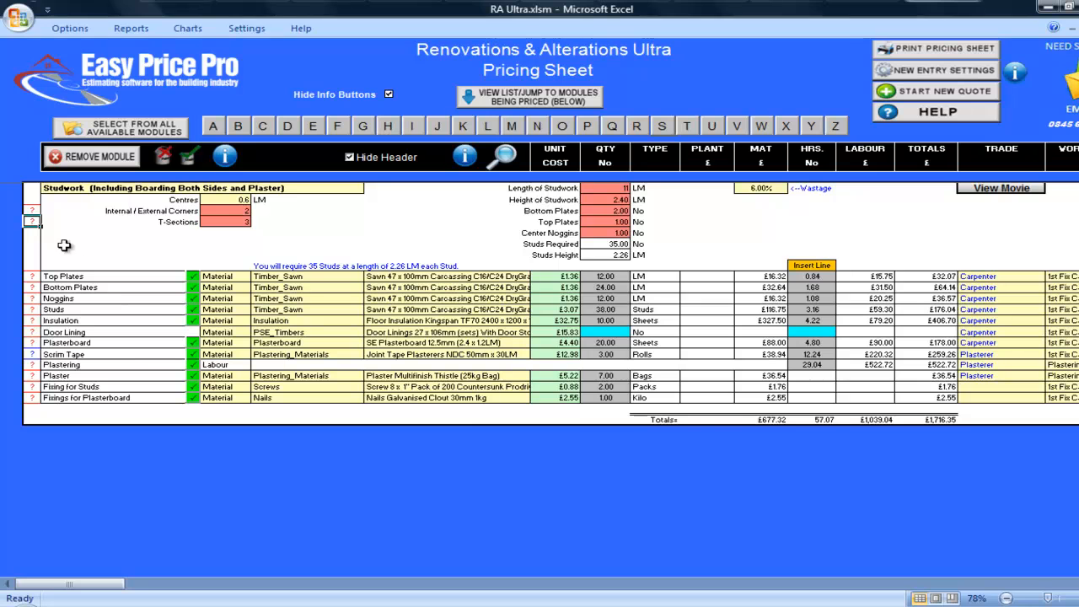
{"action": "left_click", "coordinate": [32, 212]}
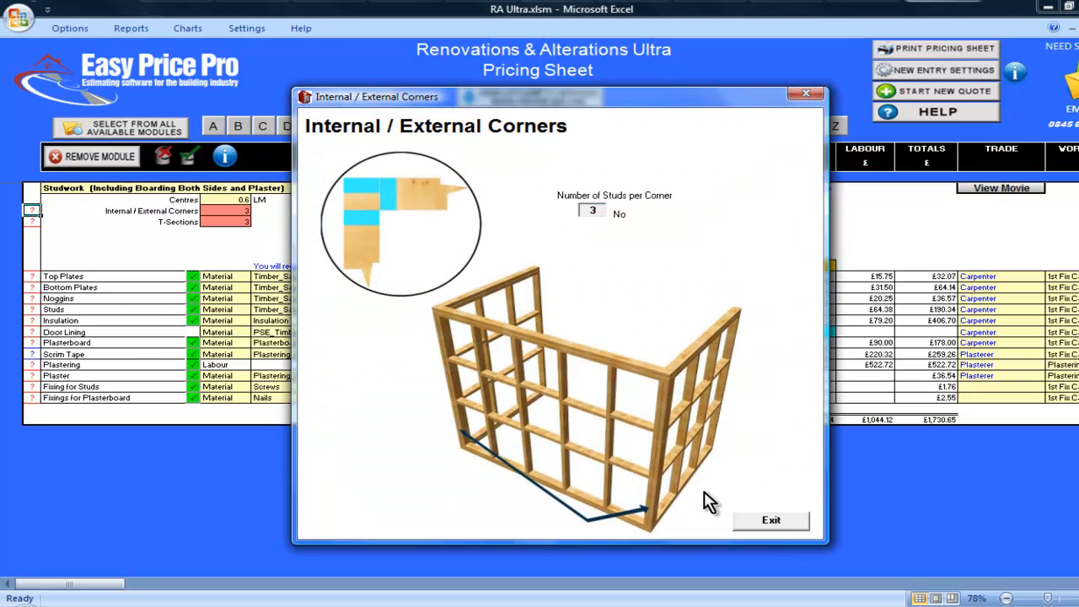
{"action": "left_click", "coordinate": [768, 520]}
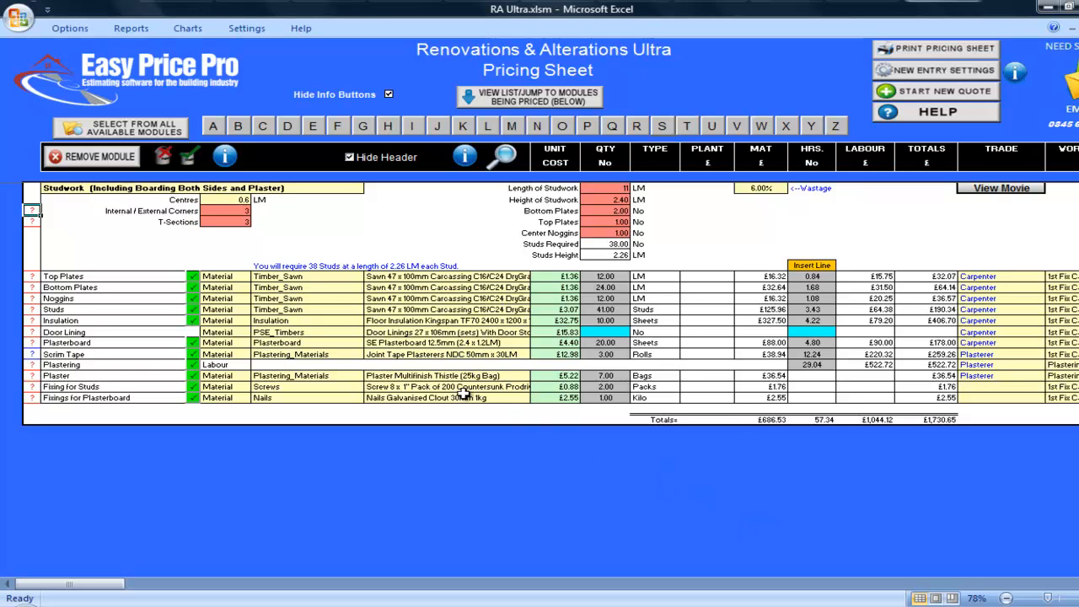
- Try stud centres of 0.4 LM and return them to 0.6 LM
{"action": "left_click", "coordinate": [244, 199]}
{"action": "left_click", "coordinate": [257, 200]}
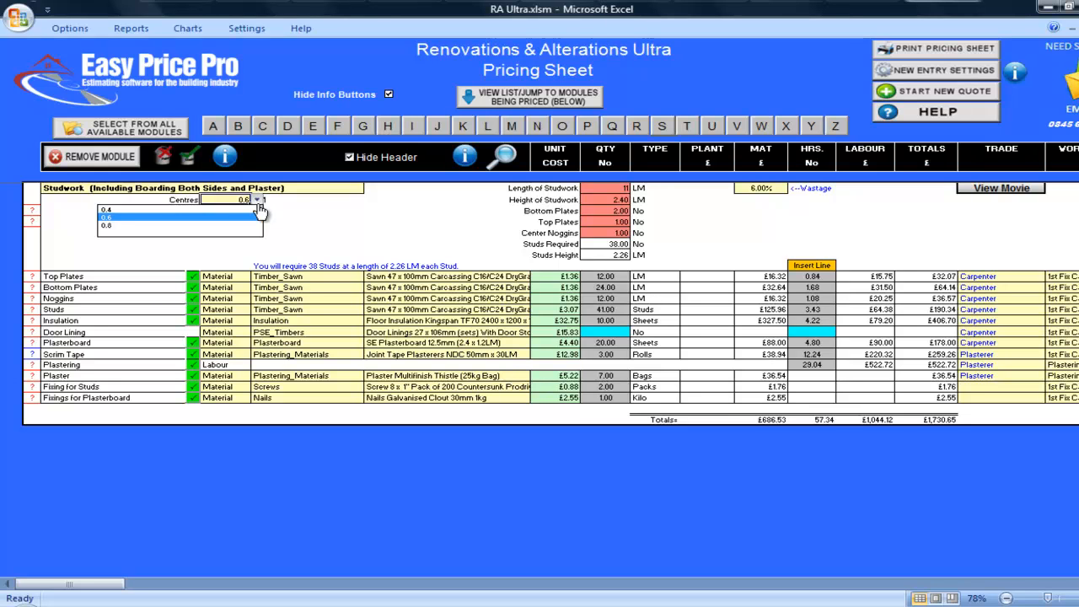
{"action": "left_click", "coordinate": [257, 210]}
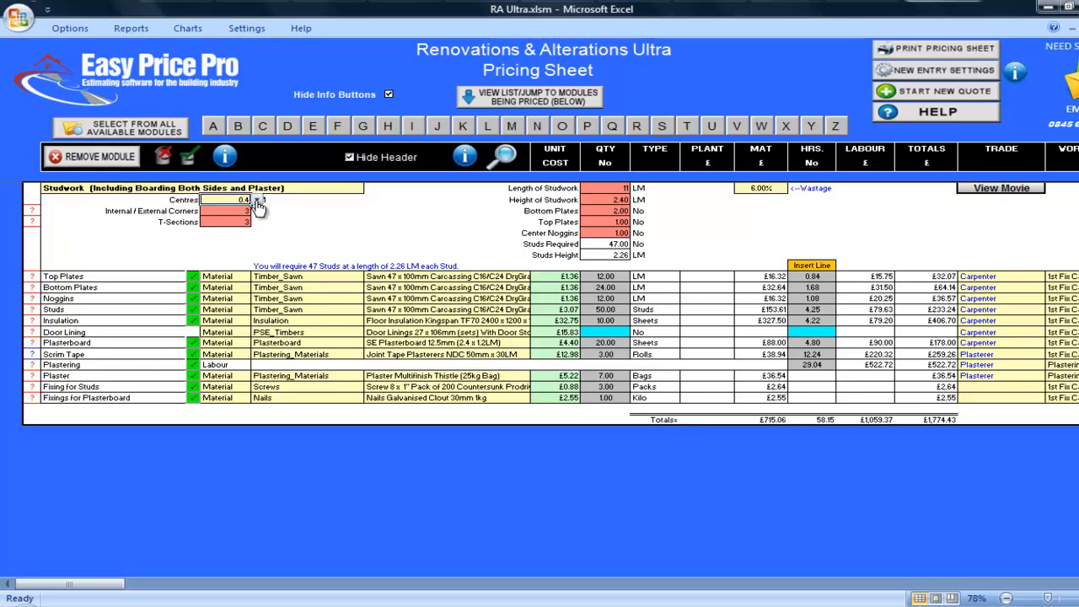
{"action": "left_click", "coordinate": [257, 202]}
{"action": "left_click", "coordinate": [251, 216]}
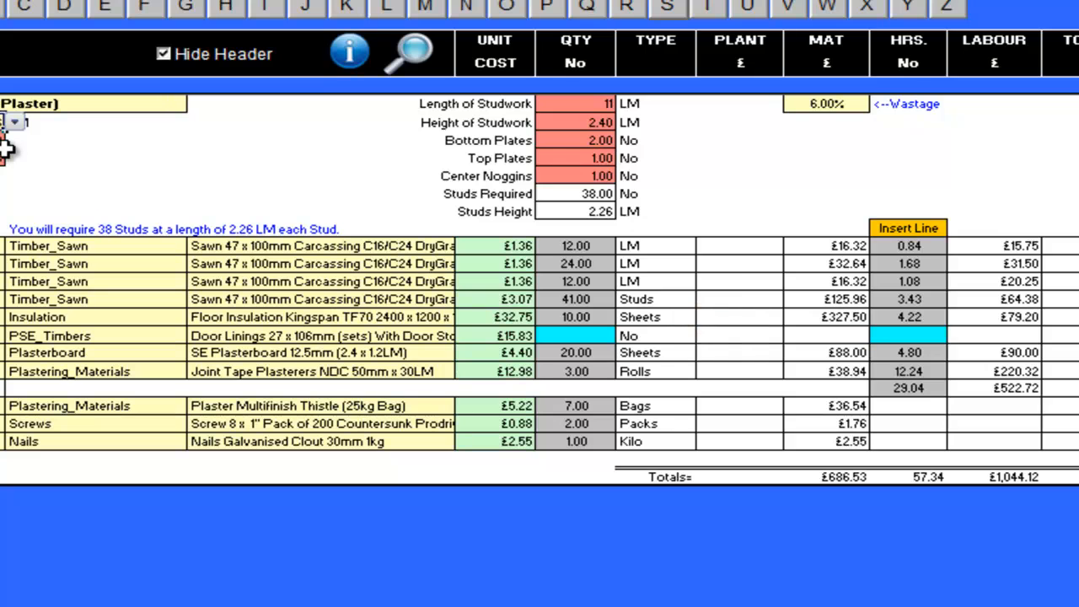
- Browse the products available for the Insulation line and set the Door Lining quantity to 2
{"action": "left_click", "coordinate": [418, 319]}
{"action": "left_click", "coordinate": [463, 319]}
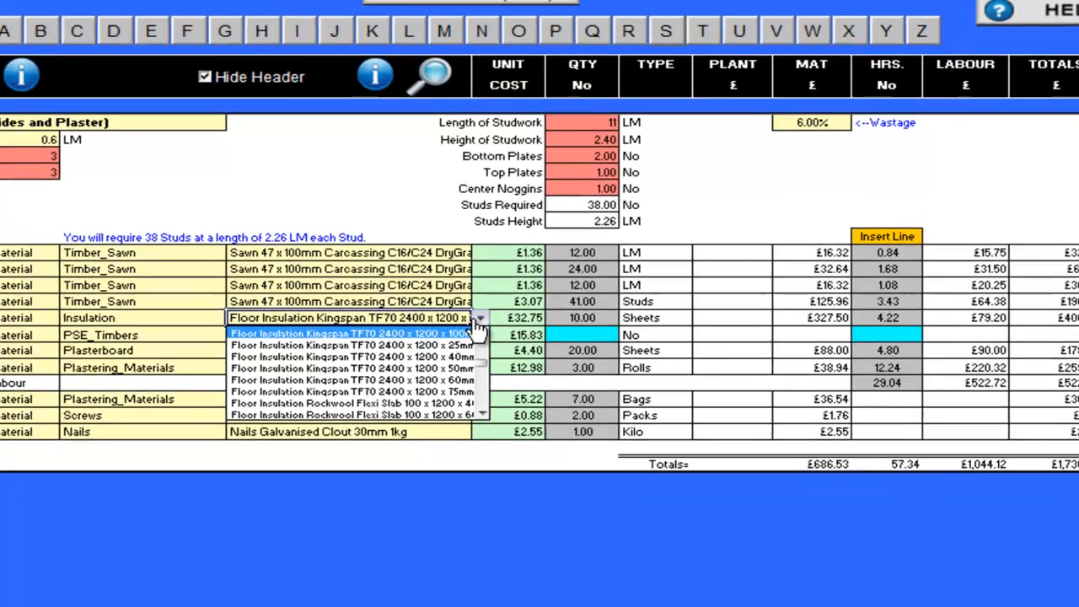
{"action": "left_click", "coordinate": [462, 323]}
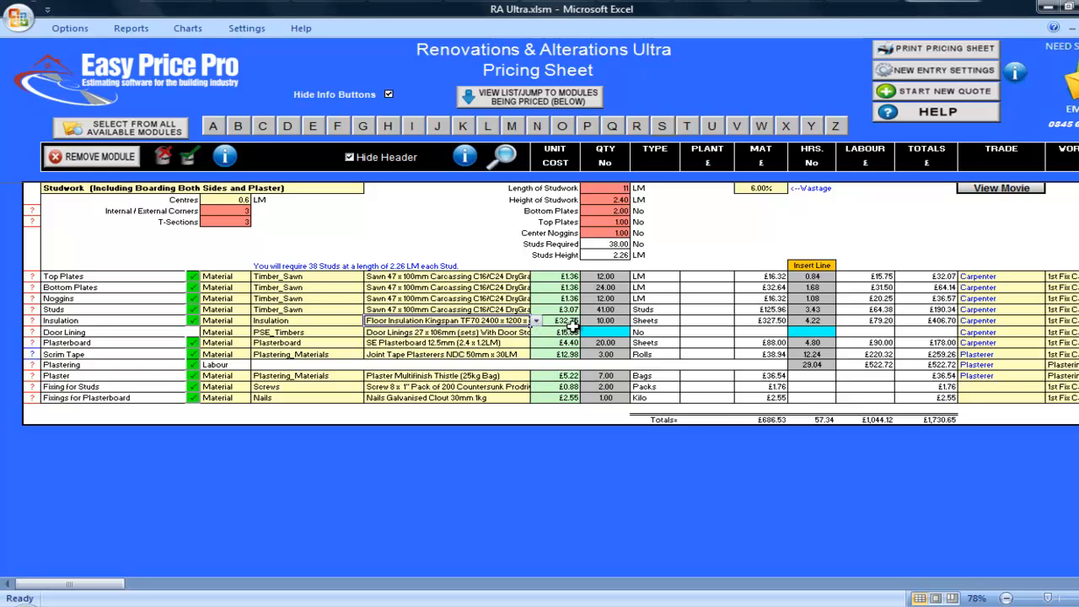
{"action": "left_click", "coordinate": [608, 331]}
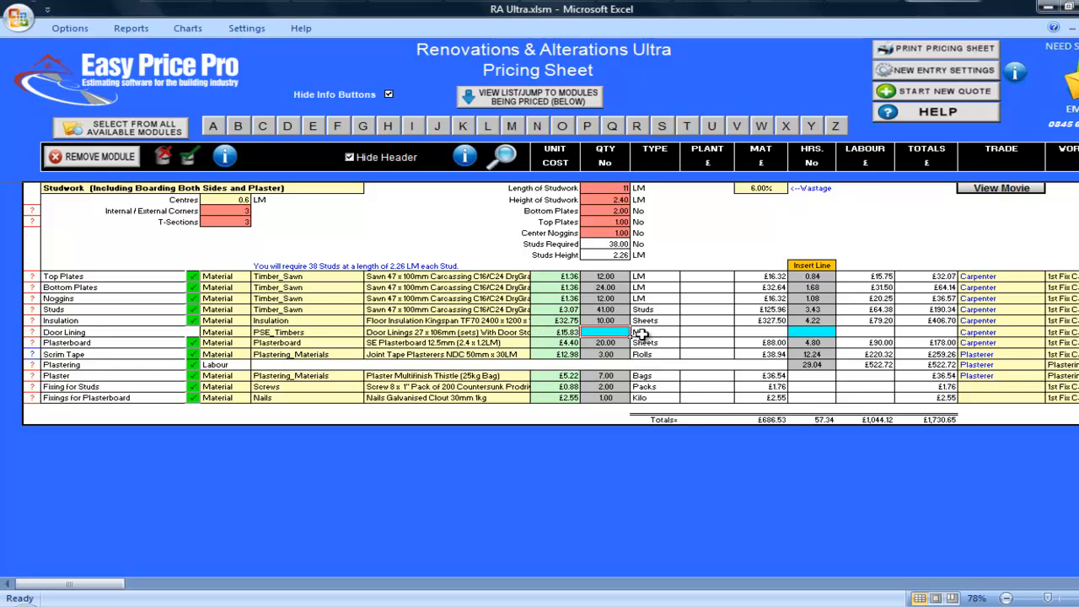
{"action": "type", "text": "2"}
{"action": "key", "text": "Return"}
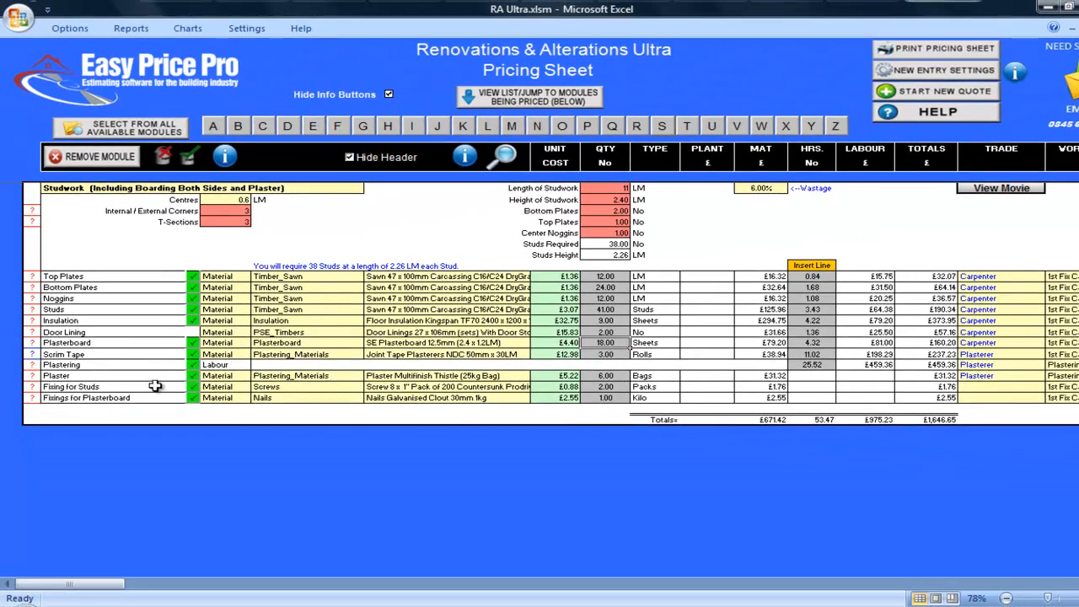
- Review the Fixing for Studs details and set both nail spacings in Fixings for Plasterboard to 400 mm
{"action": "left_click", "coordinate": [32, 386]}
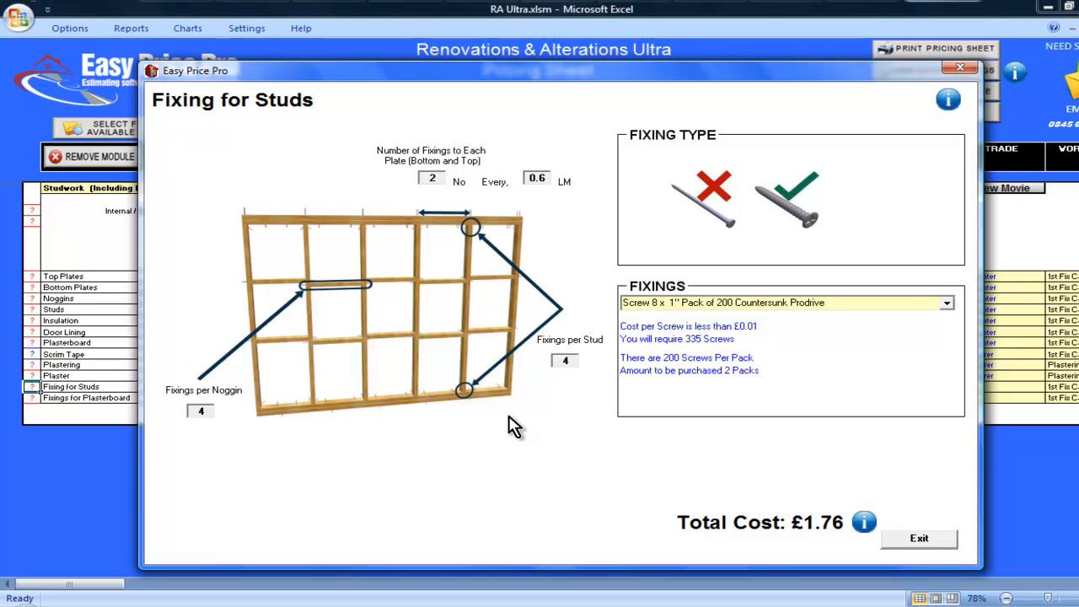
{"action": "left_click", "coordinate": [916, 539]}
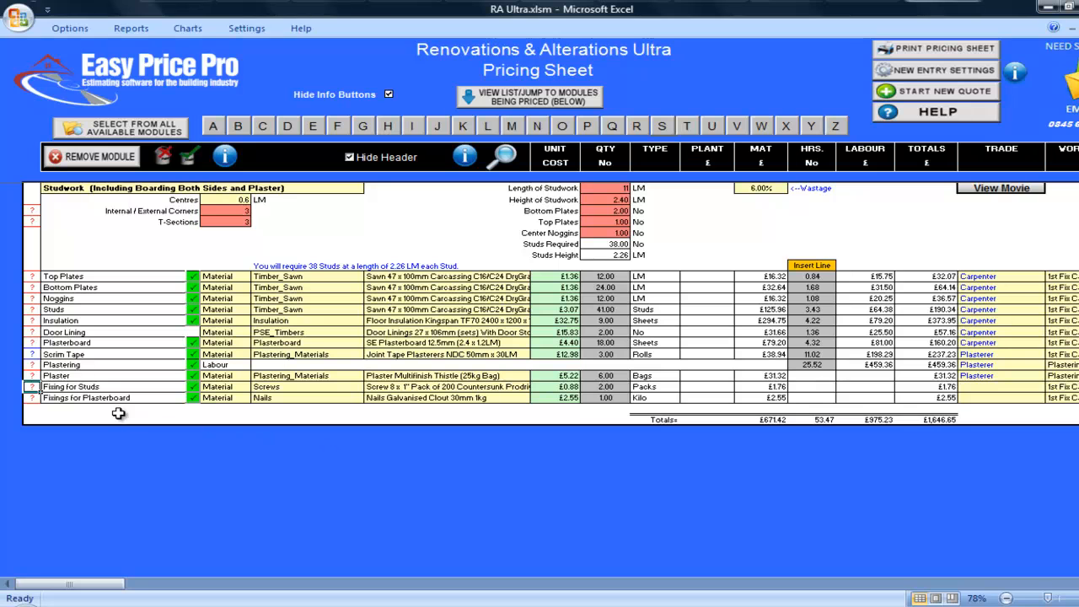
{"action": "left_click", "coordinate": [32, 398]}
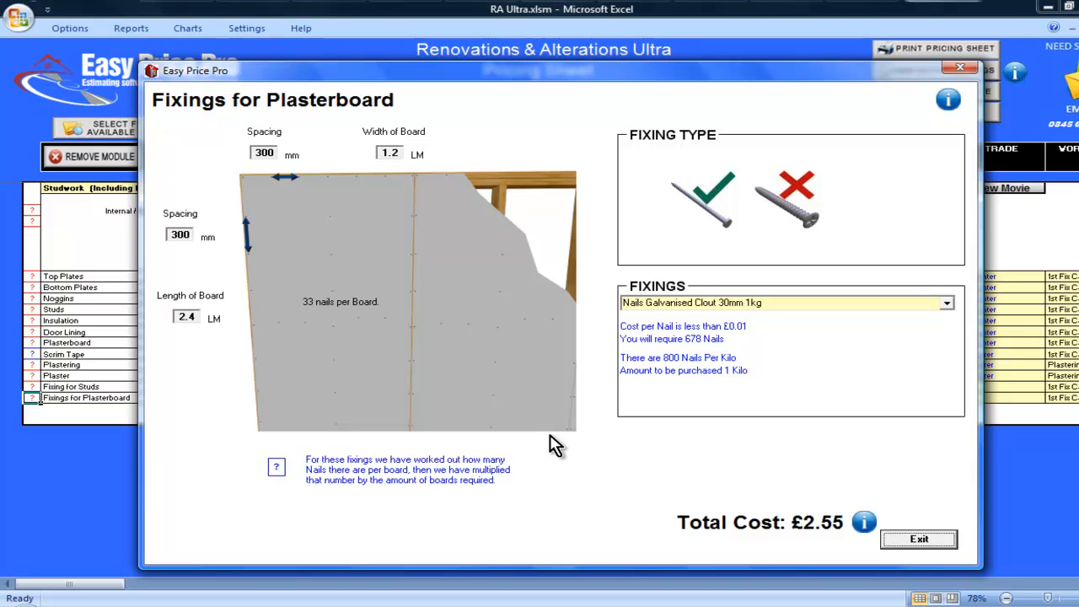
{"action": "left_click", "coordinate": [257, 153]}
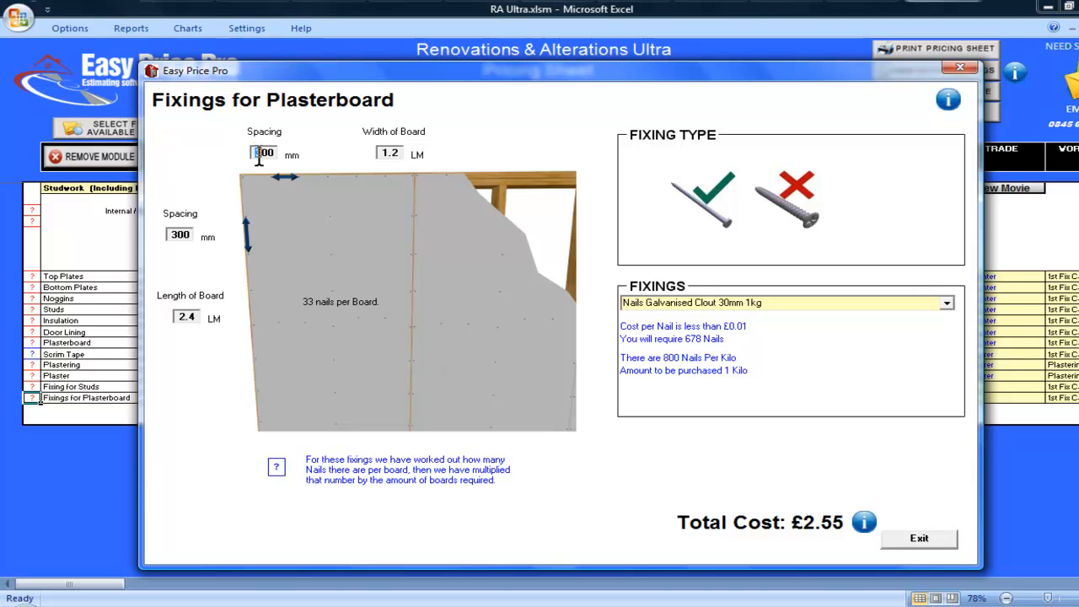
{"action": "type", "text": "4"}
{"action": "left_click", "coordinate": [178, 236]}
{"action": "key", "text": "BackSpace"}
{"action": "type", "text": "4"}
{"action": "left_click", "coordinate": [904, 540]}
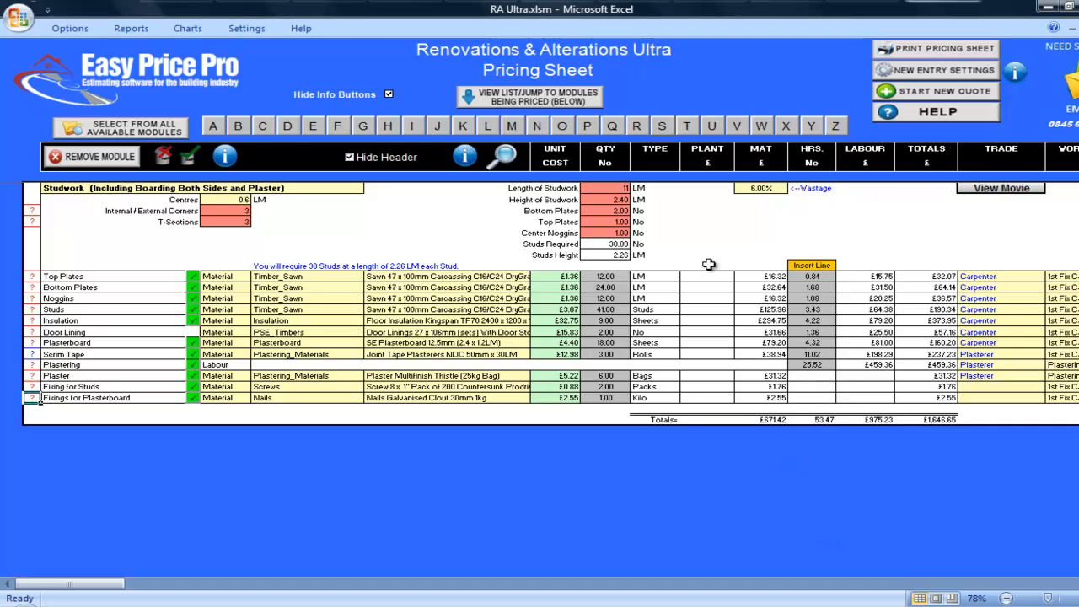
- Add the Studwork (Including Boarding One Side and Plaster) module and set its wall length to 11 LM and height to 2.4 LM
{"action": "left_click", "coordinate": [670, 127]}
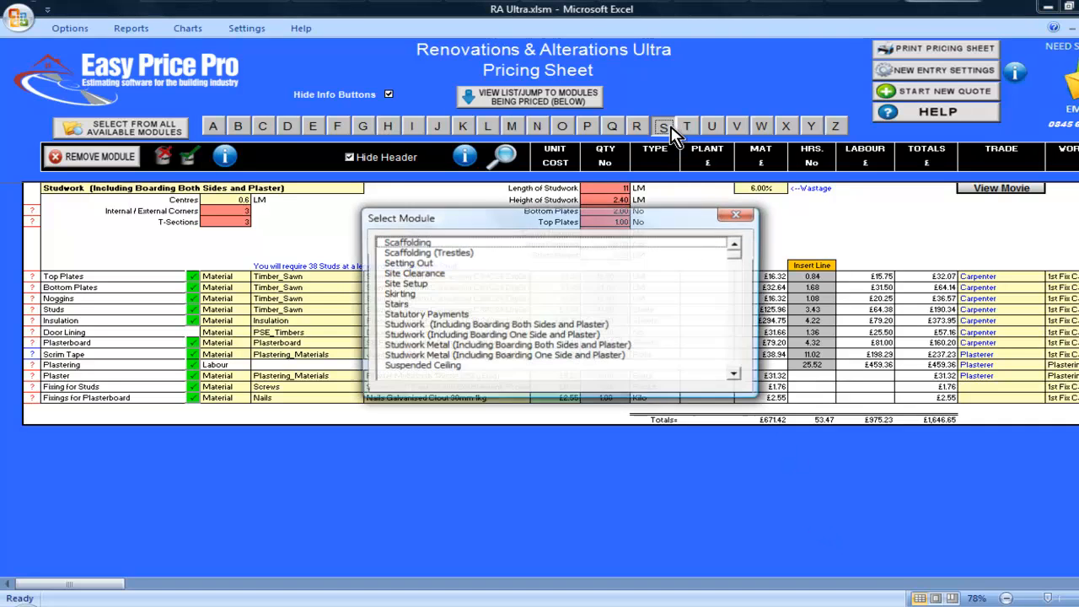
{"action": "double_click", "coordinate": [559, 335]}
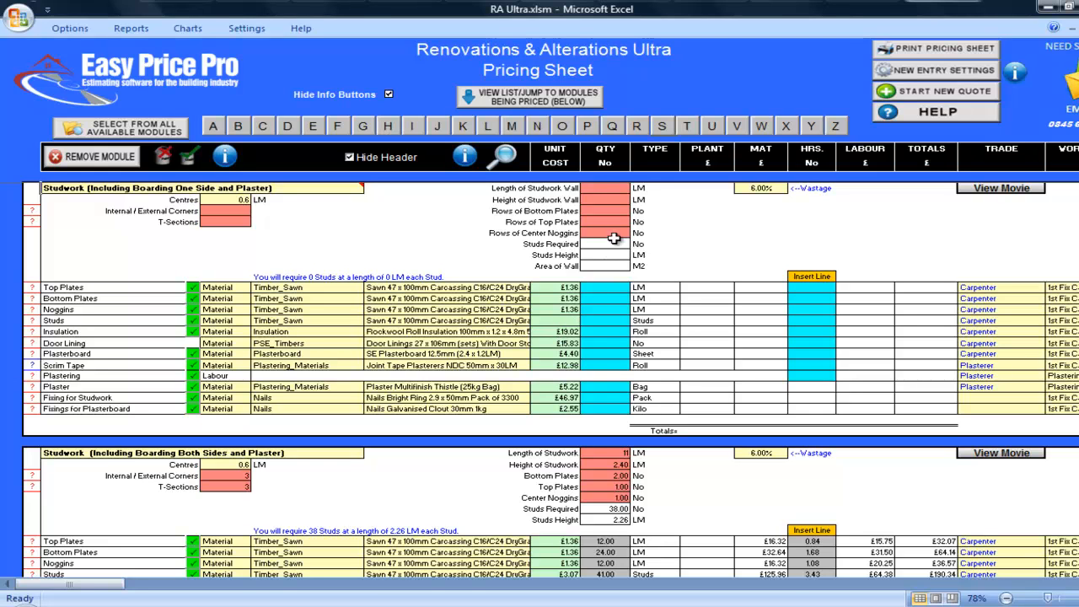
{"action": "left_click", "coordinate": [624, 187]}
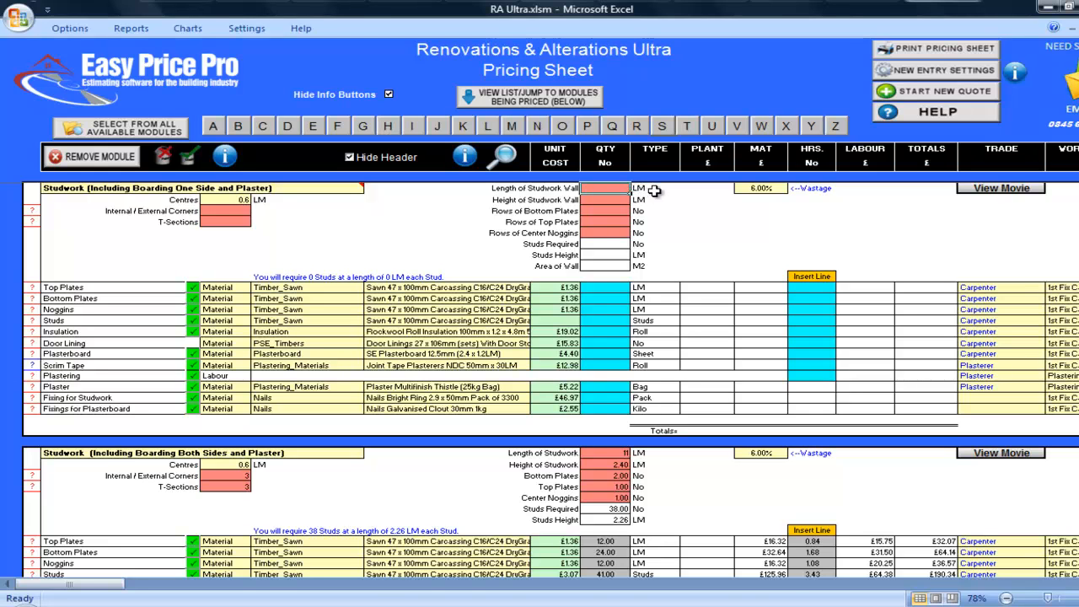
{"action": "type", "text": "11"}
{"action": "key", "text": "Return"}
{"action": "type", "text": "2.4"}
{"action": "key", "text": "Return"}
{"action": "type", "text": "2"}
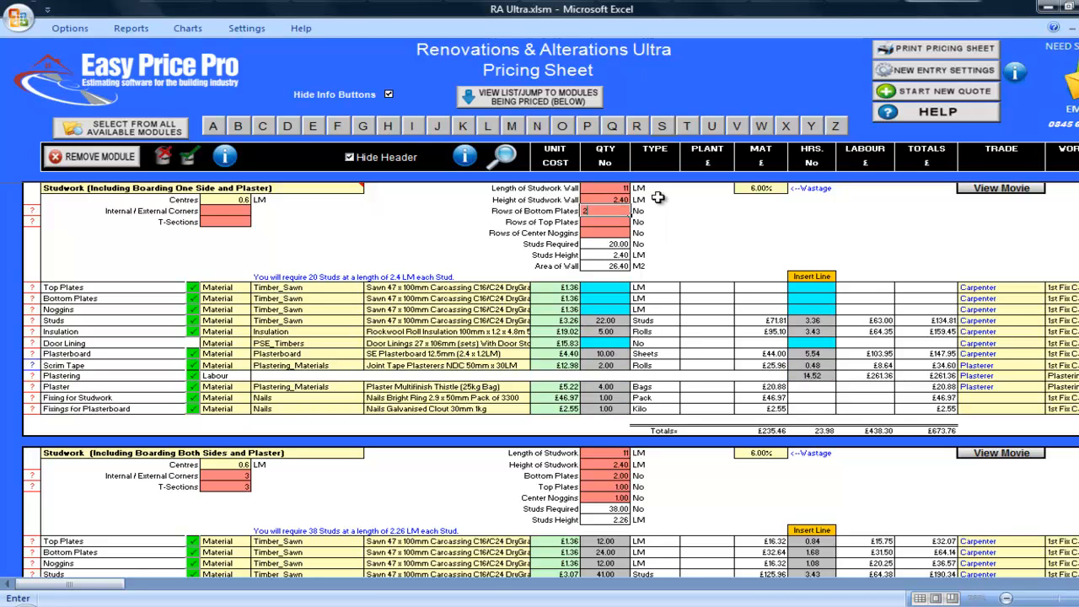
- Set the one-side studwork to 2 rows of bottom plates, 1 row of top plates and 1 row of center noggins
{"action": "key", "text": "Return"}
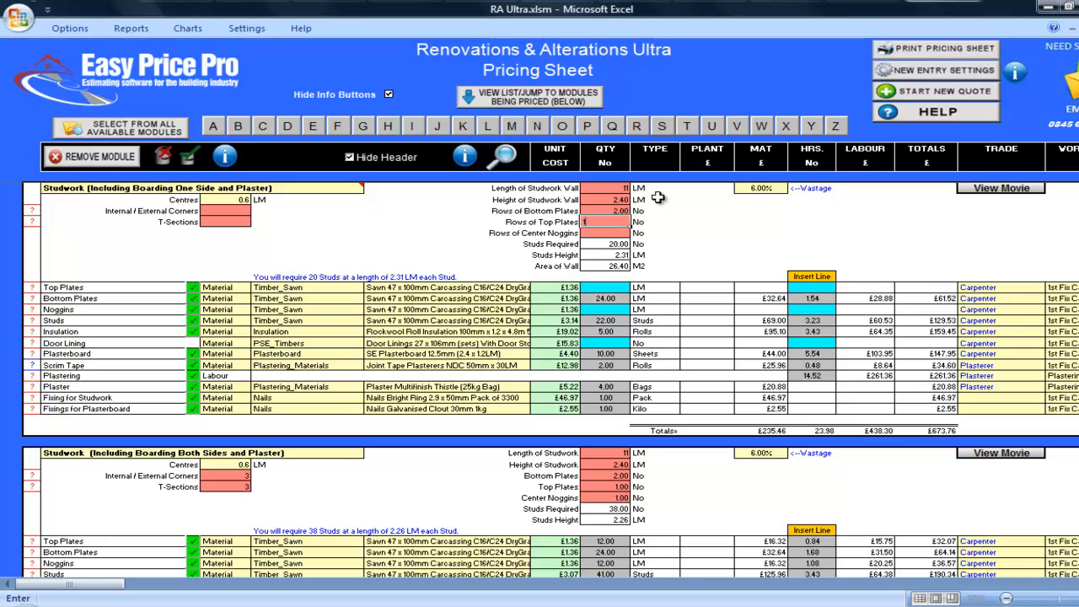
{"action": "type", "text": "1"}
{"action": "key", "text": "Return"}
{"action": "type", "text": "1"}
{"action": "key", "text": "Return"}
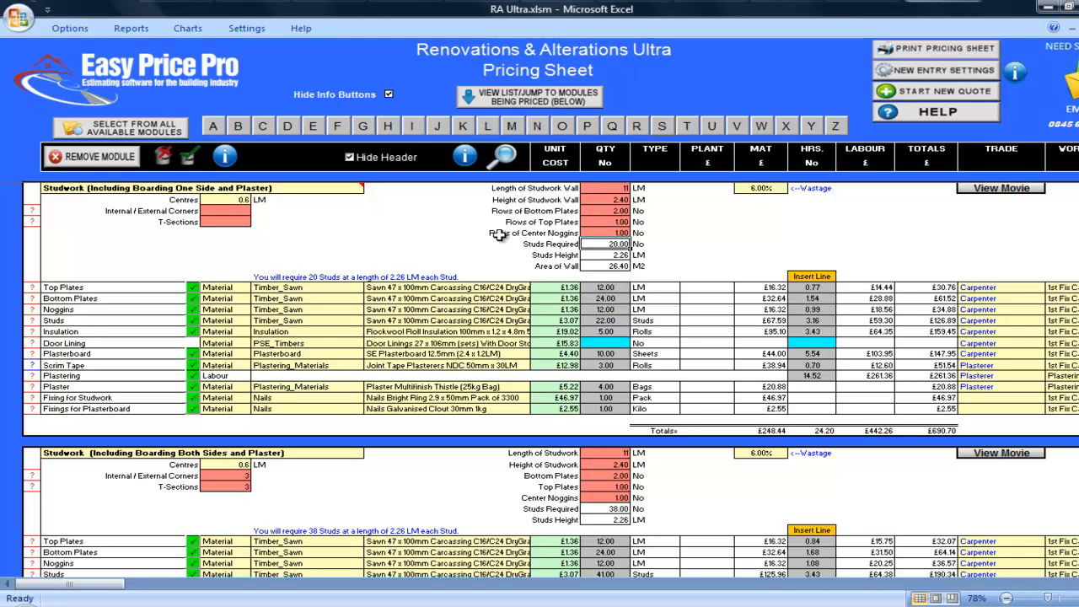
- Set Internal / External Corners to 2 and T-Sections to 1 in the one-side studwork module
{"action": "left_click", "coordinate": [202, 211]}
{"action": "type", "text": "2"}
{"action": "key", "text": "Return"}
{"action": "type", "text": "1"}
{"action": "key", "text": "Return"}
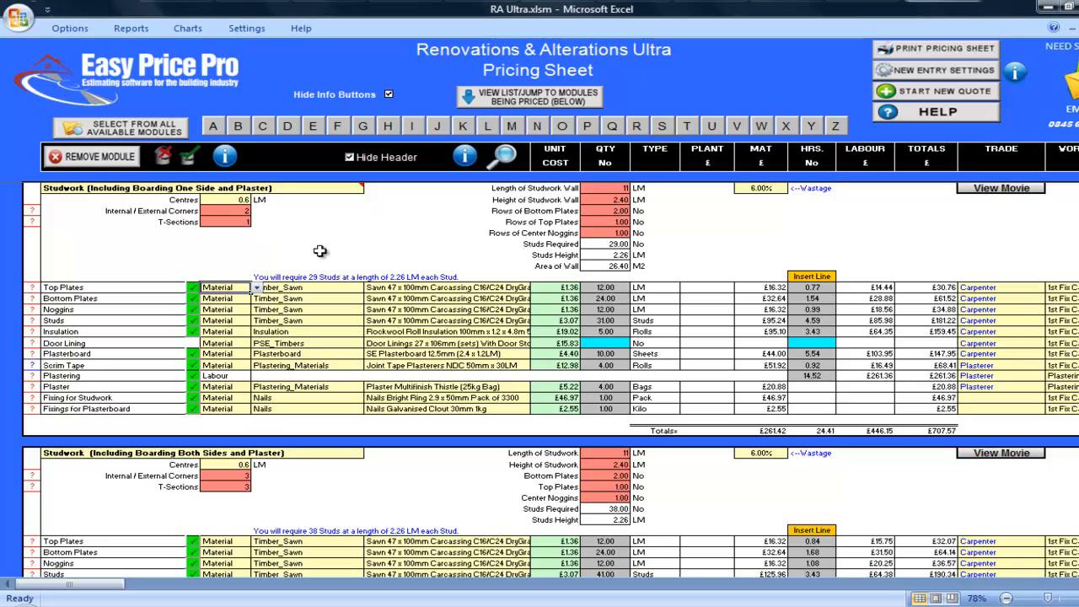
- Set the one-side module's Door Lining quantity to 2 and compare its plasterboard and plaster quantities with the both-sides module
{"action": "left_click", "coordinate": [601, 343]}
{"action": "type", "text": "2"}
{"action": "key", "text": "Return"}
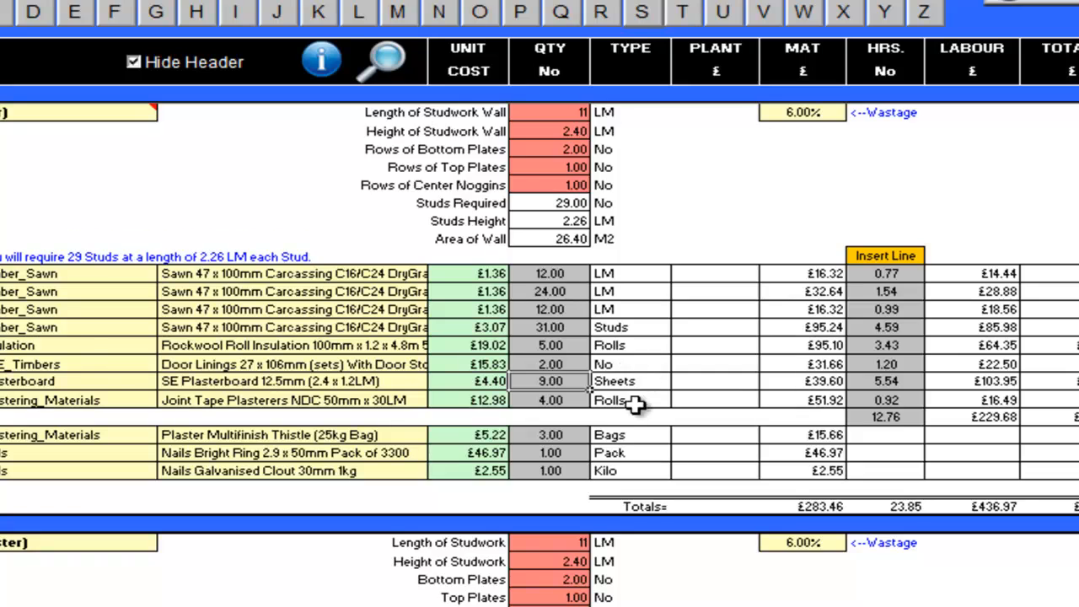
{"action": "scroll", "coordinate": [632, 396], "scroll_direction": "down", "scroll_amount": 3}
{"action": "scroll", "coordinate": [645, 340], "scroll_direction": "down", "scroll_amount": 2}
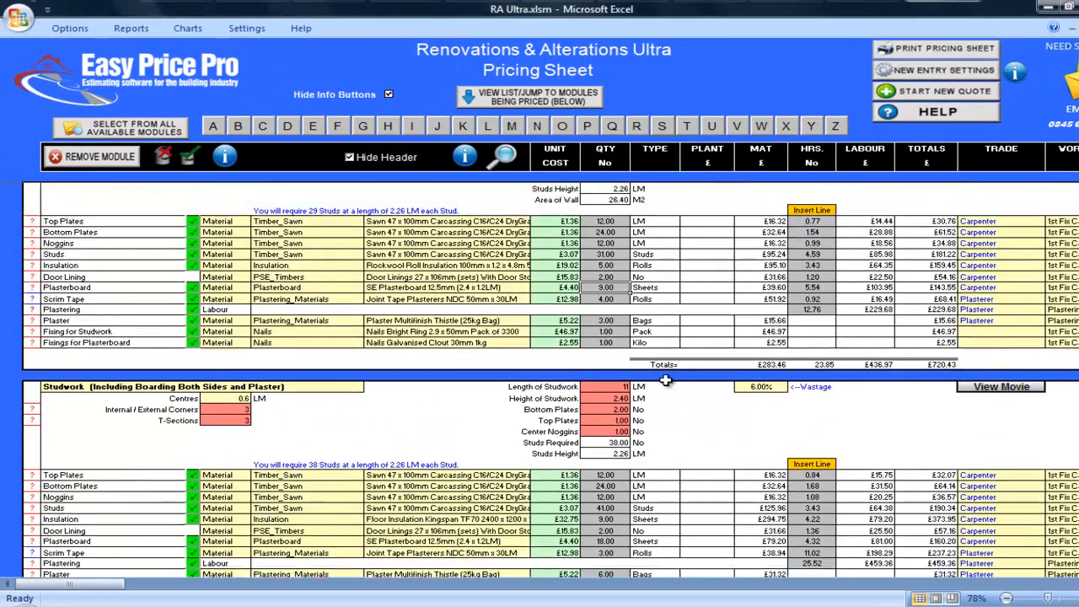
{"action": "scroll", "coordinate": [653, 339], "scroll_direction": "up", "scroll_amount": 2}
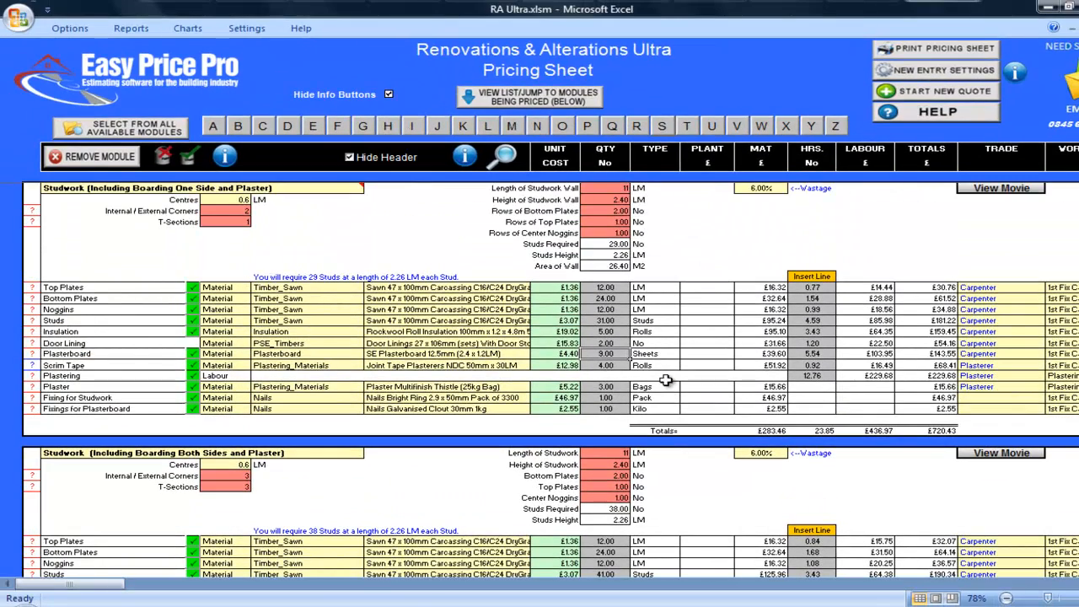